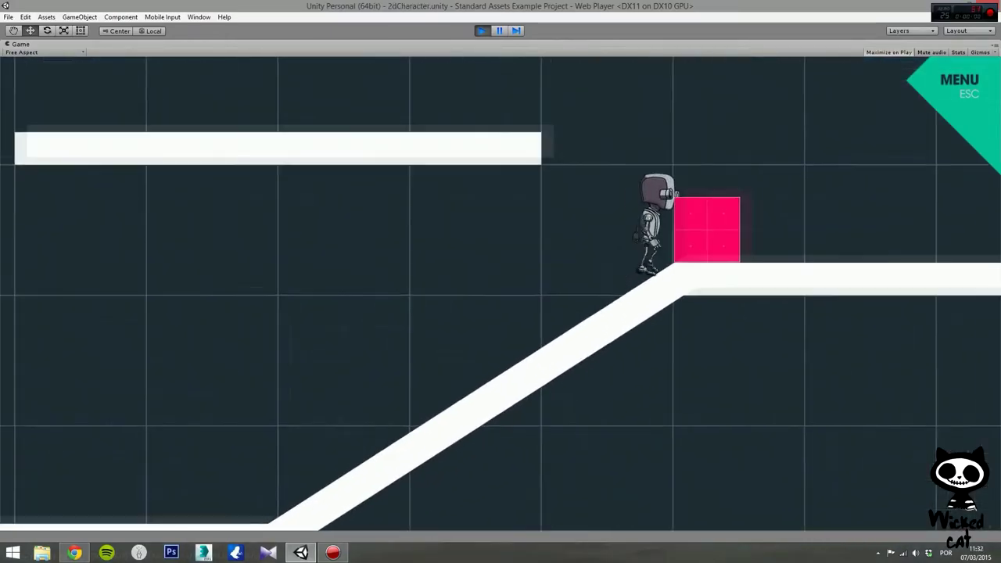
Play the sample demos: run and jump the 2D robot, trigger an explosion, drive the car.
key("space")
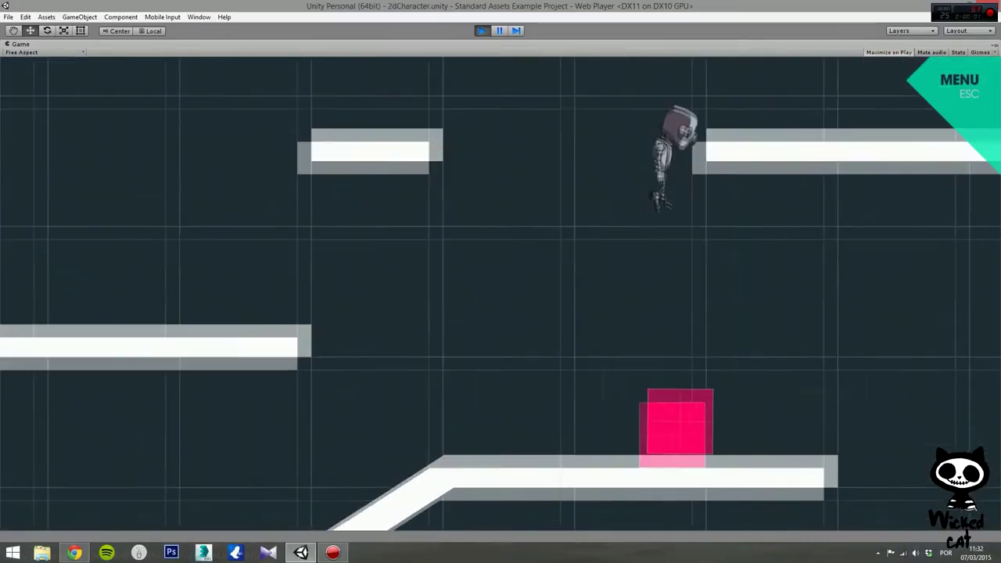
key("Left")
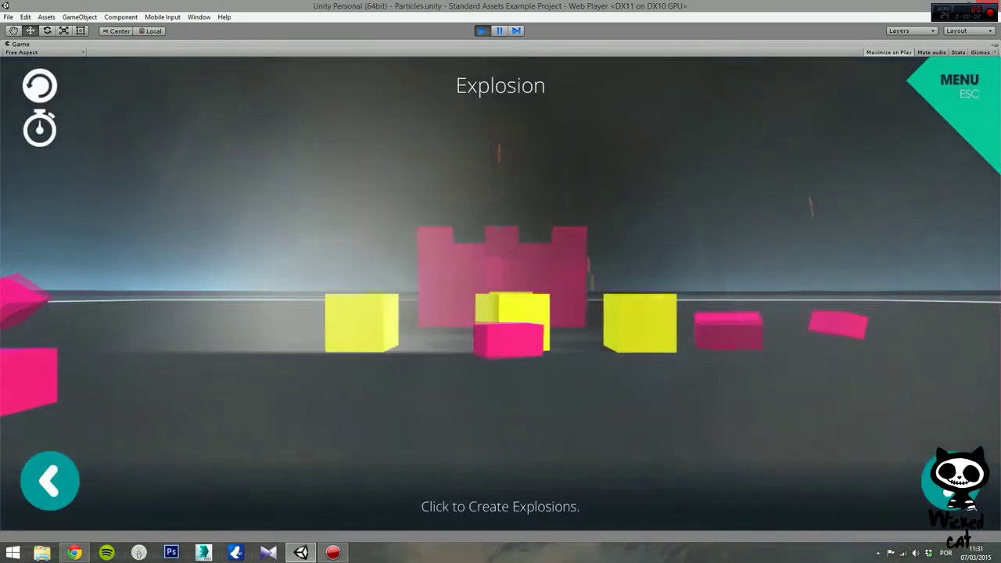
left_click(336, 320)
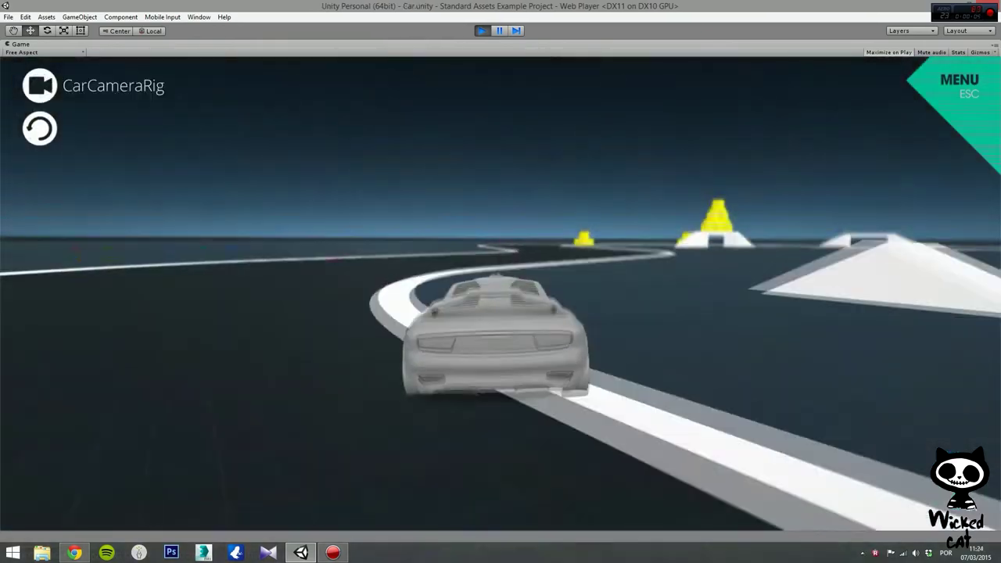
key("Up")
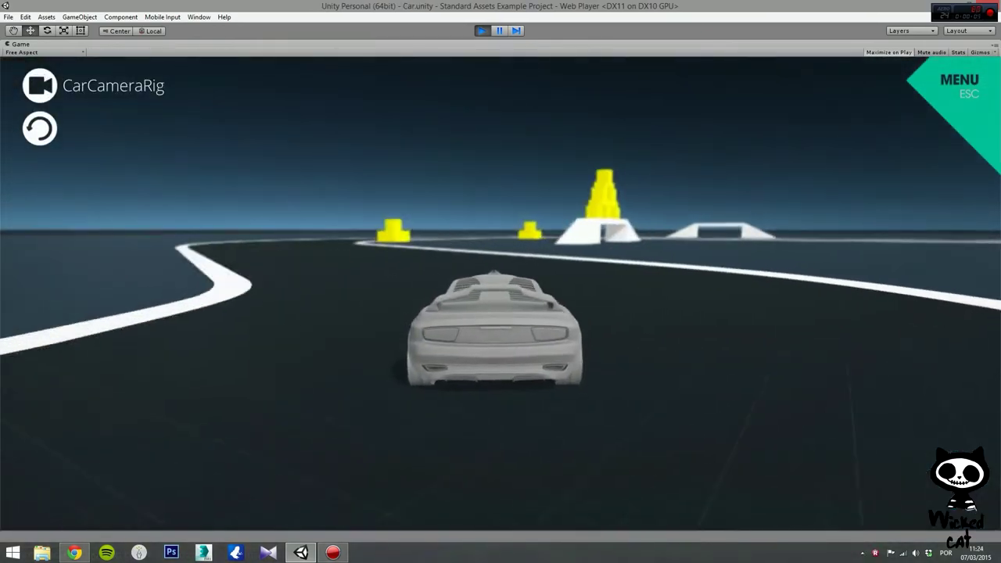
key("Right")
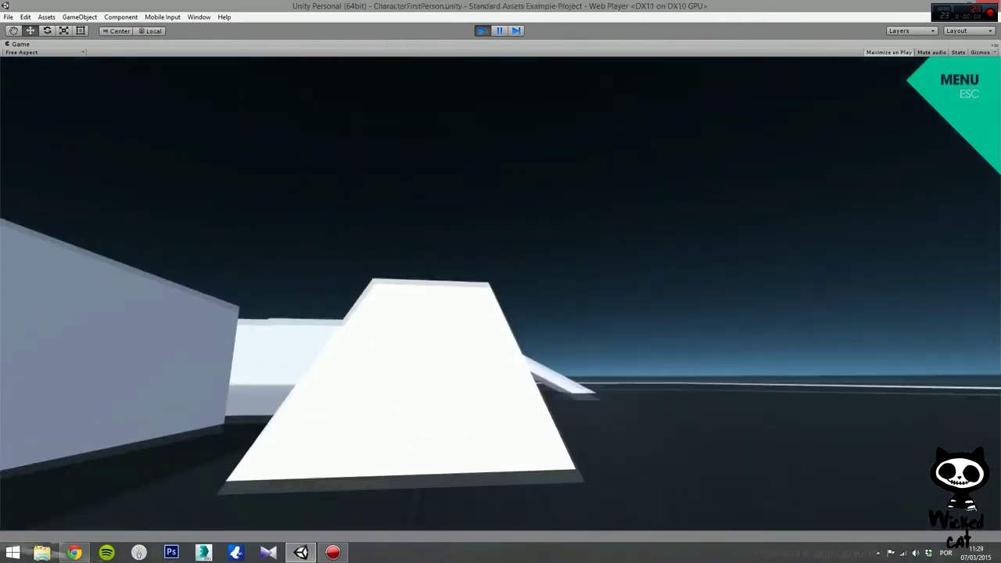
Walk the first-person character up the white ramp and through the white maze.
key("w")
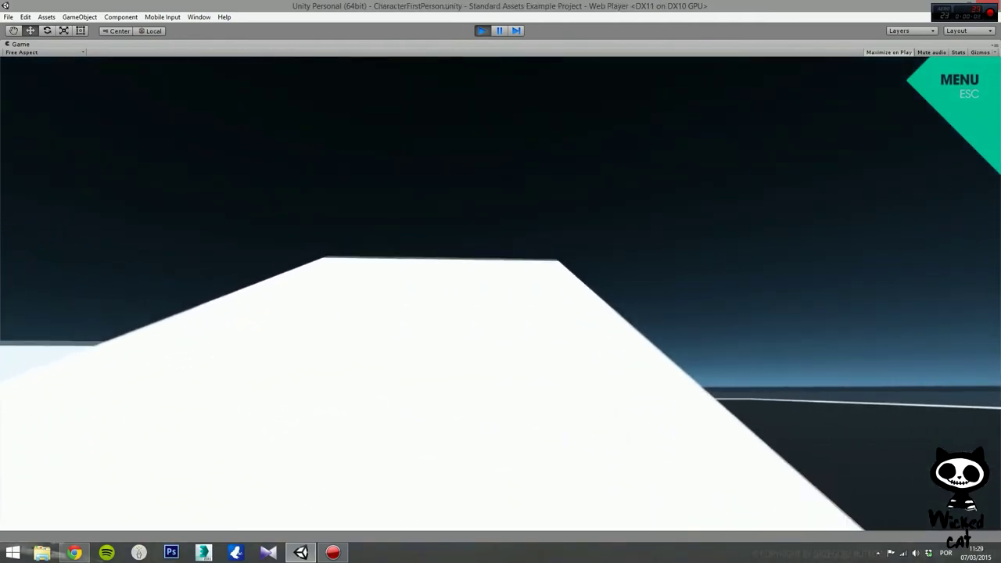
key("w")
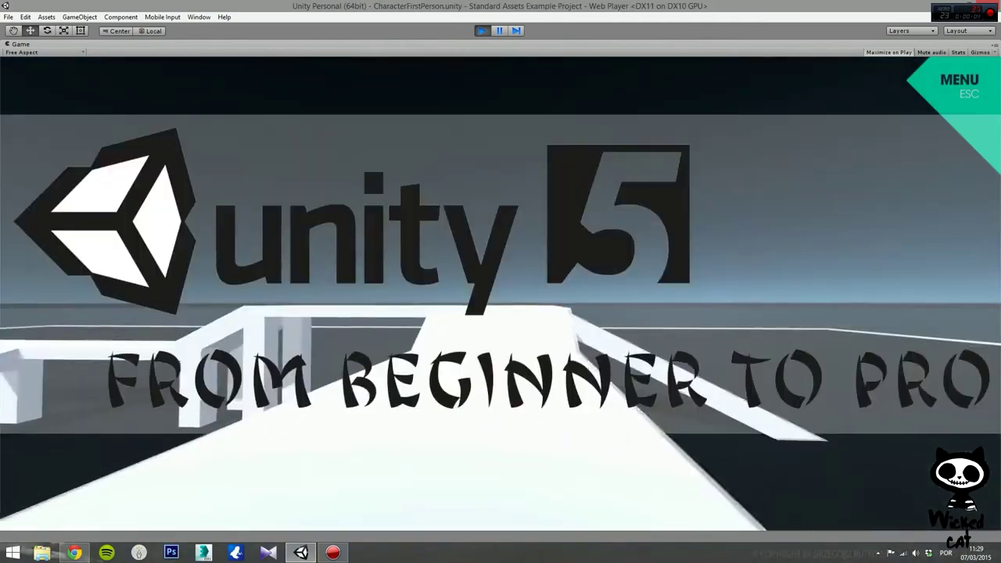
key("w")
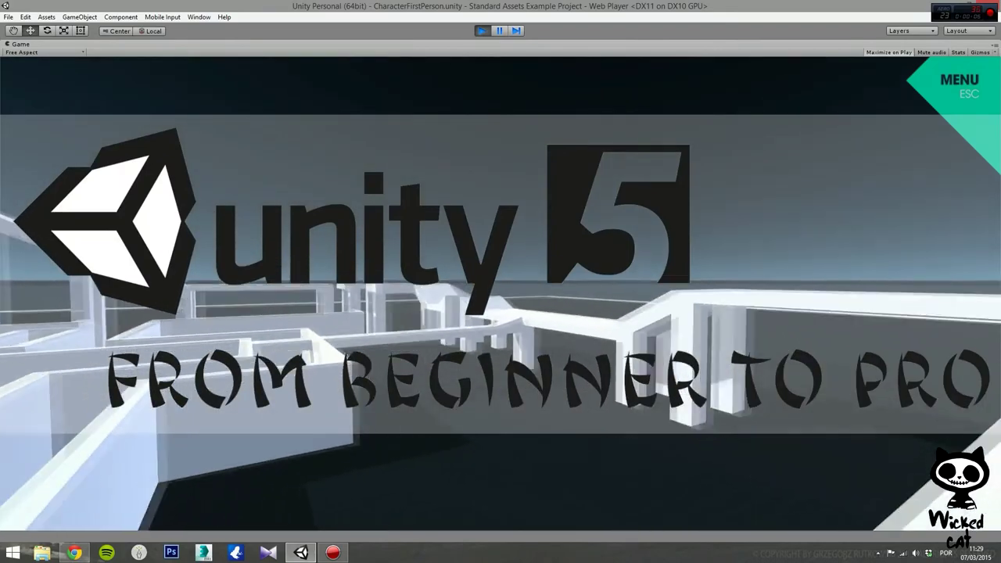
key("w")
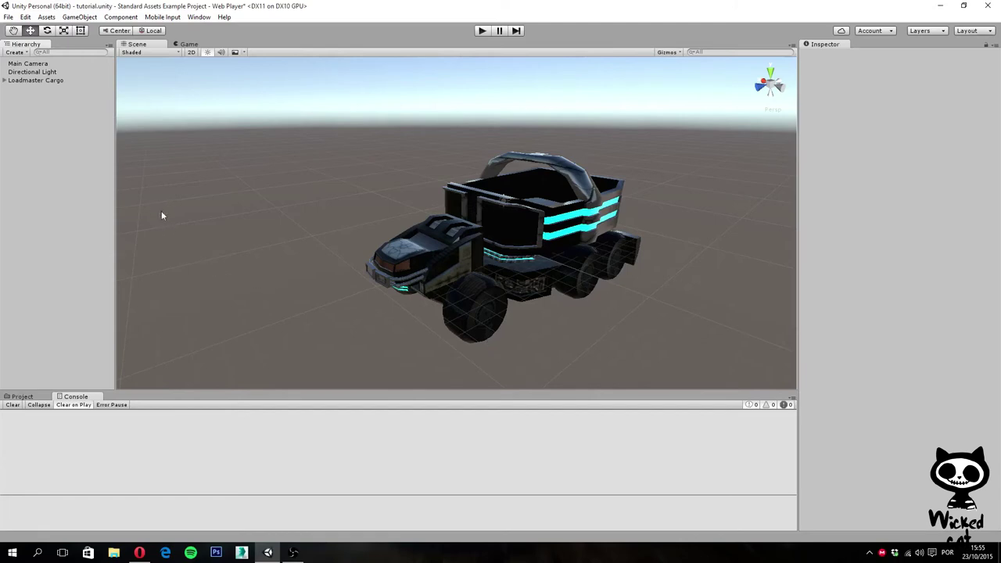
Expand Loadmaster Cargo, inspect its Mesh child's components, then reselect the truck for its actions menu.
left_click(5, 80)
left_click(23, 81)
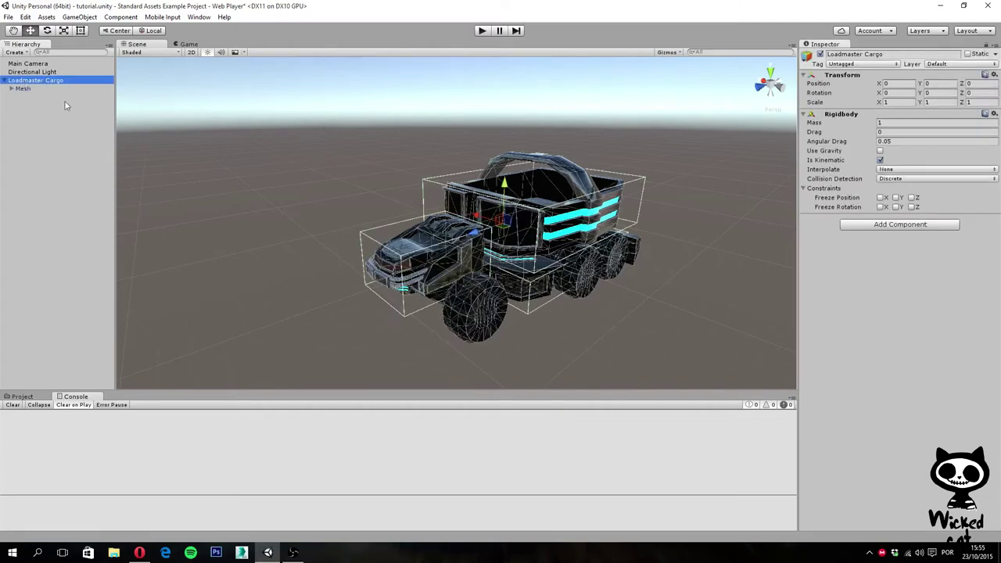
left_click(22, 90)
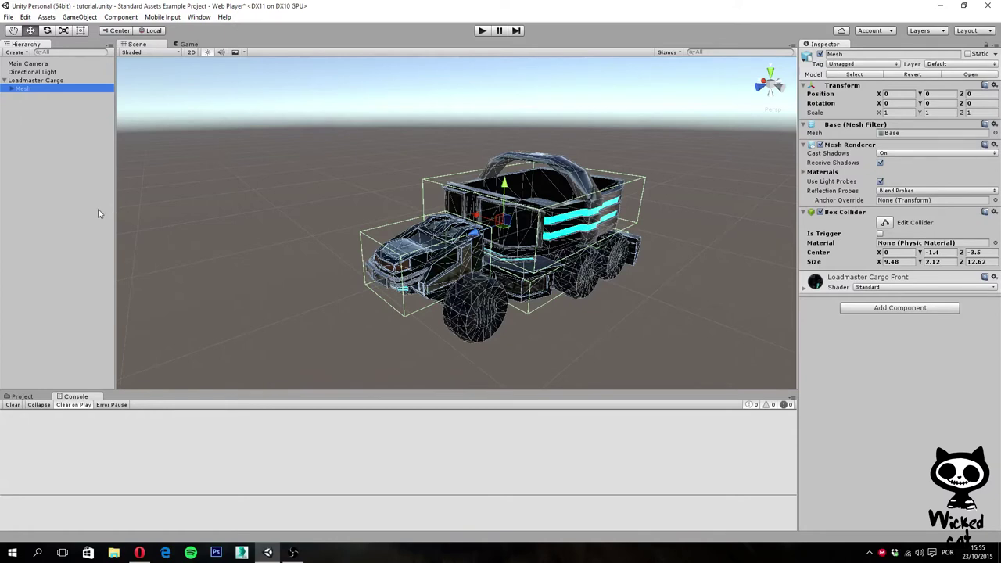
left_click(35, 80)
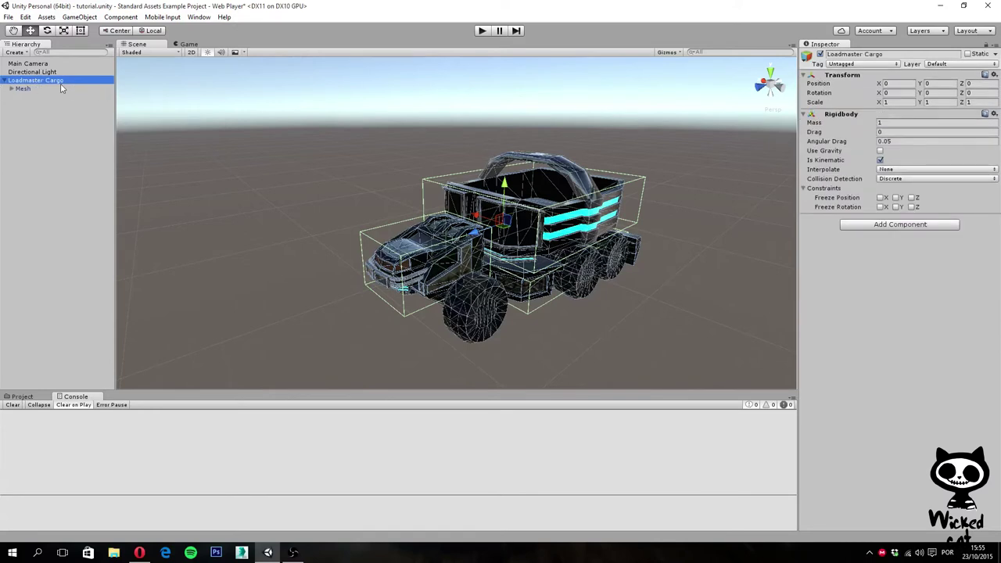
right_click(50, 82)
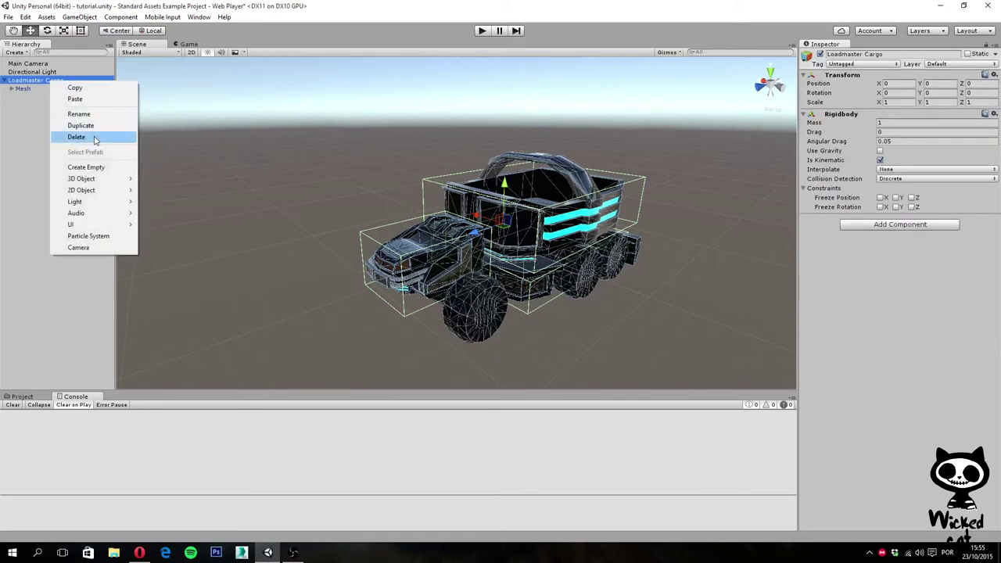
Create an empty child under Loadmaster Cargo with position 0, 0, 0.
left_click(97, 167)
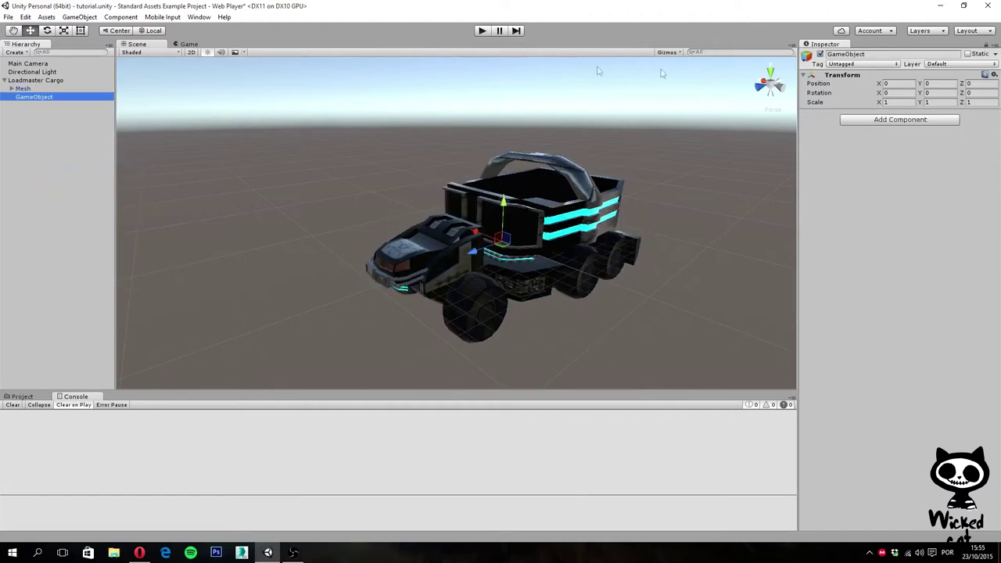
left_click(900, 83)
left_click(938, 83)
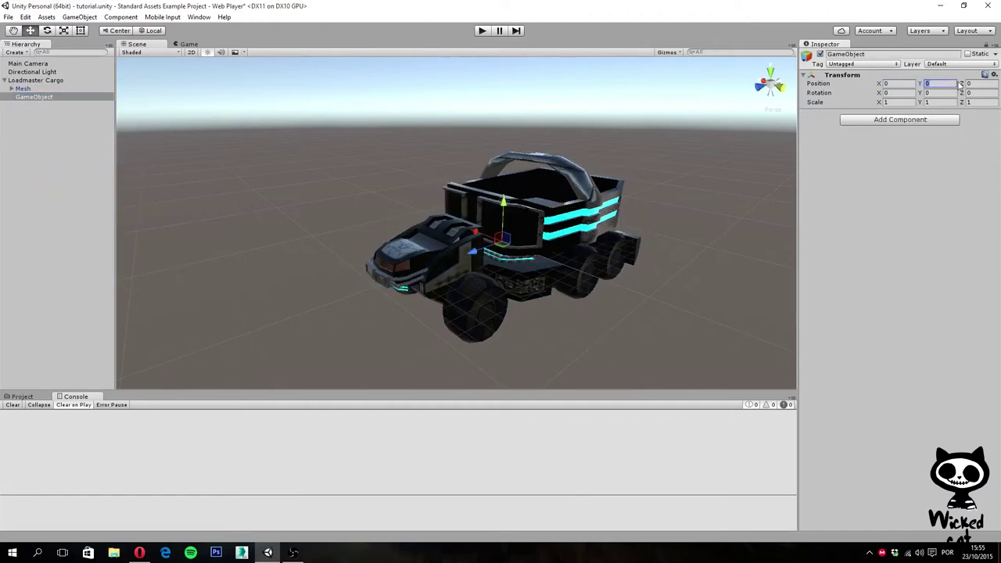
left_click(982, 84)
Rename the new empty object to 'Wheel Colliders', fixing the misspelled ending.
left_click(881, 58)
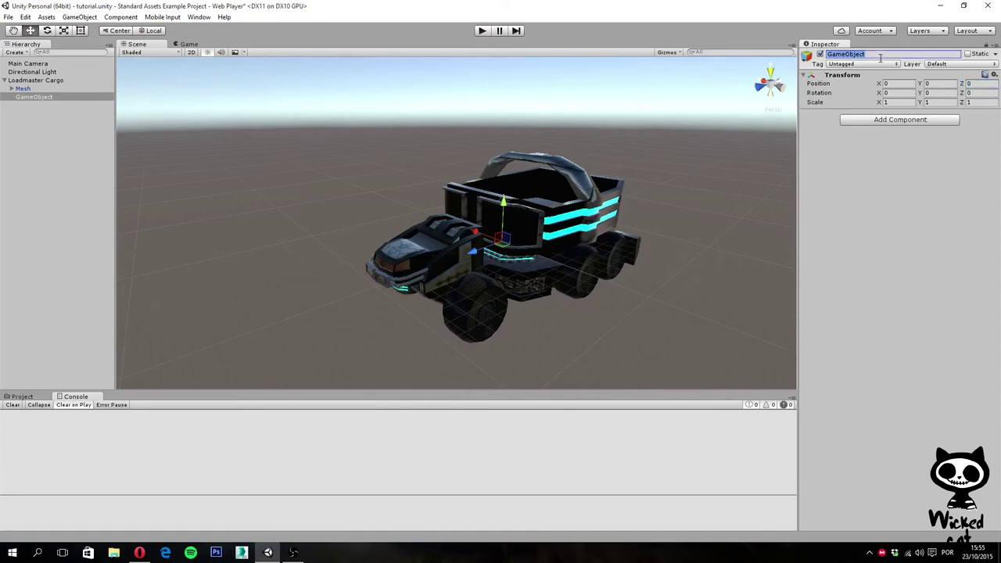
type("Wheel C")
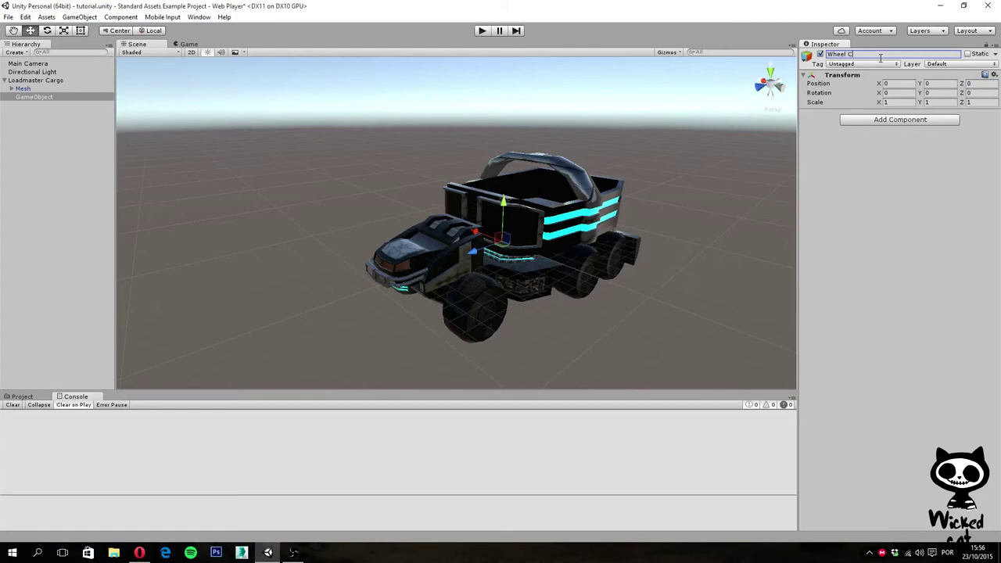
type("olliders")
key("Return")
left_click(868, 54)
left_click(879, 54)
type("ers")
Create an empty child under Wheel Colliders and start naming it 'Front Wheel'.
right_click(48, 97)
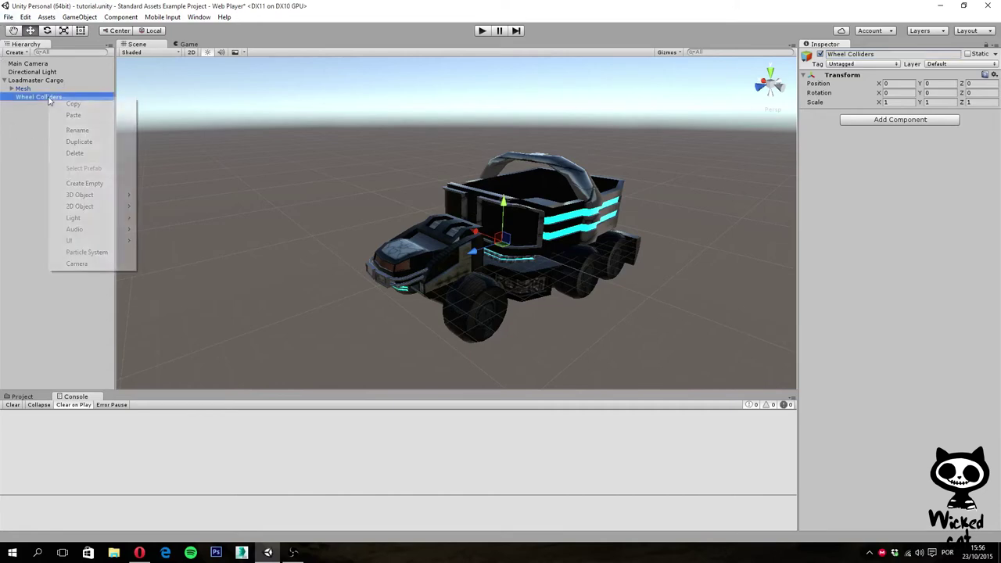
left_click(98, 188)
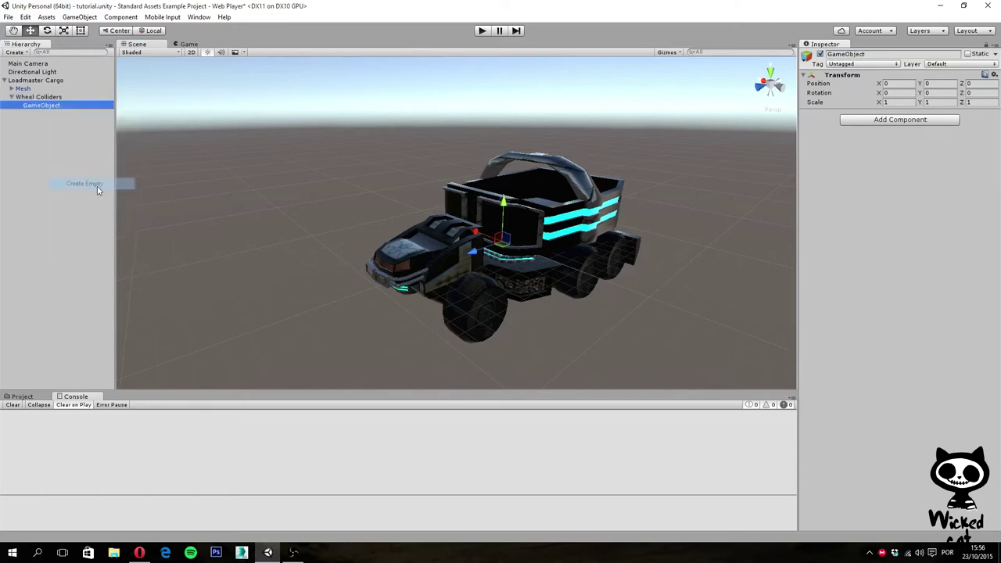
left_click(886, 55)
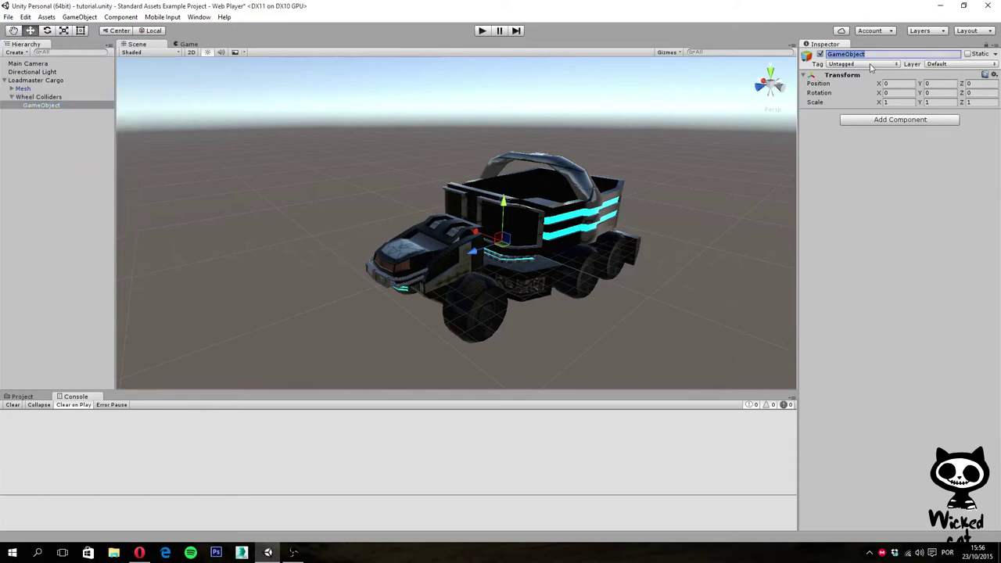
type("Front Wheel")
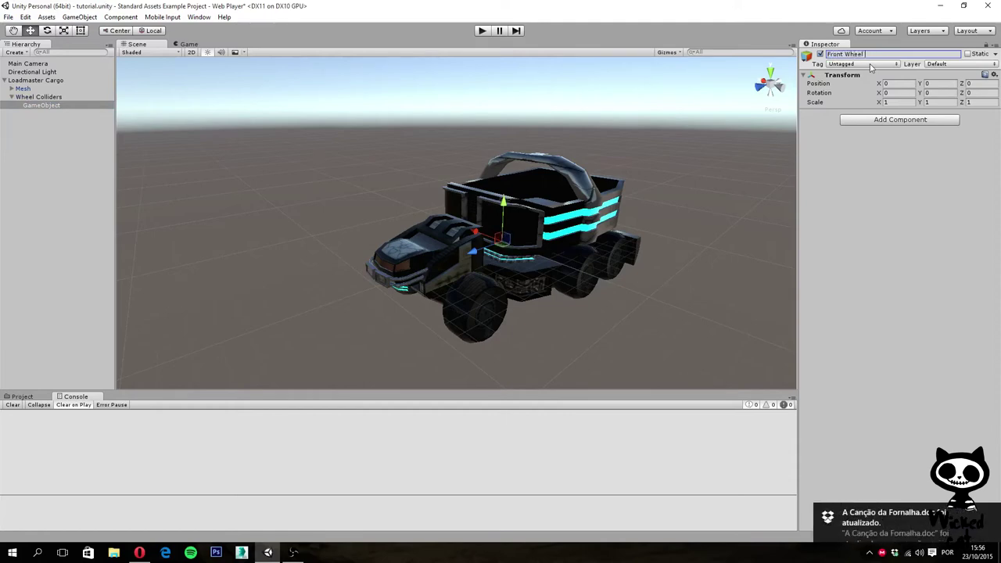
left_click(994, 517)
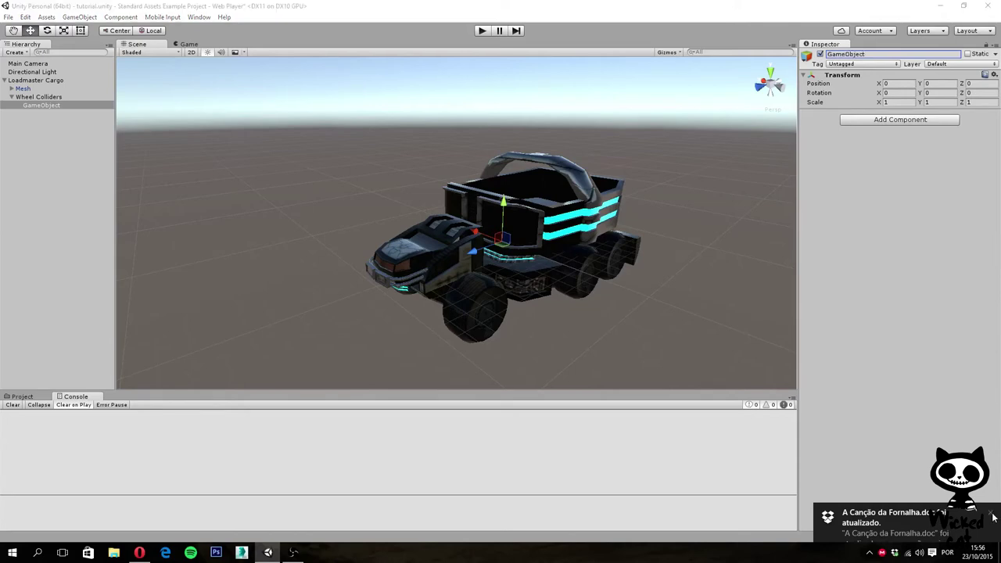
Rename the new object to 'Front Wheel Right', correcting the typos.
left_click(875, 53)
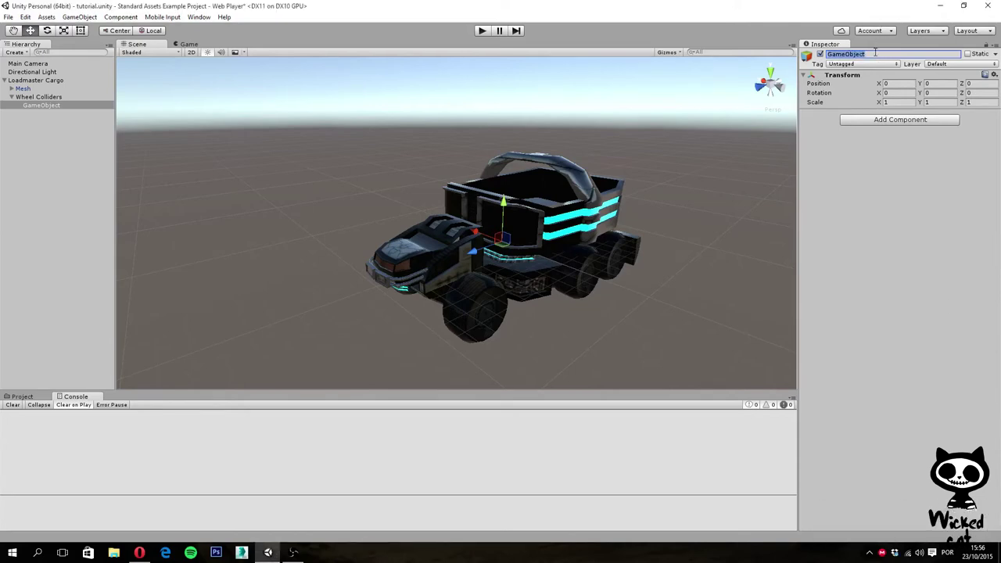
type("Front Wh")
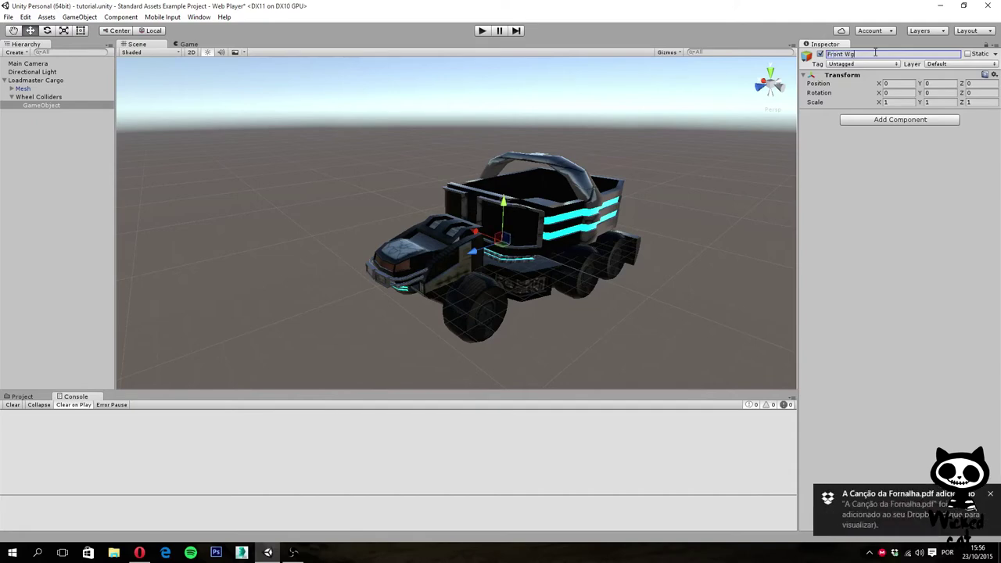
key("BackSpace")
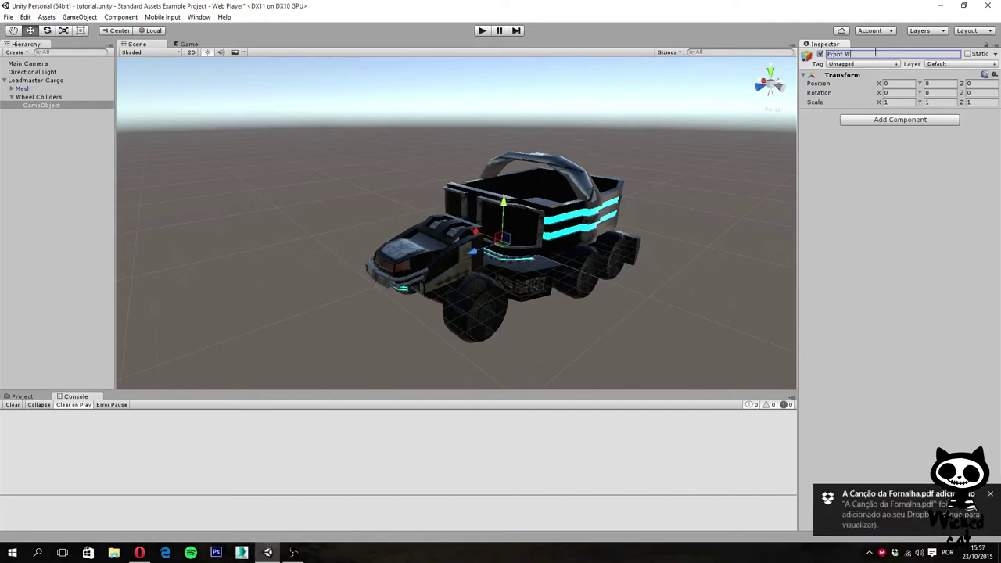
type("hell")
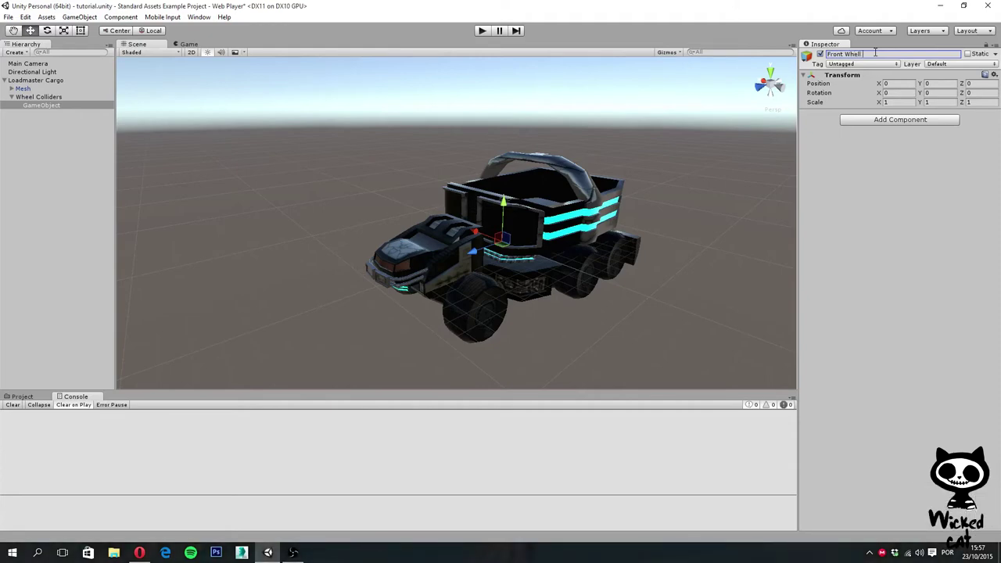
key("BackSpace")
key("BackSpace")
type("el Ri")
type("t")
key("Return")
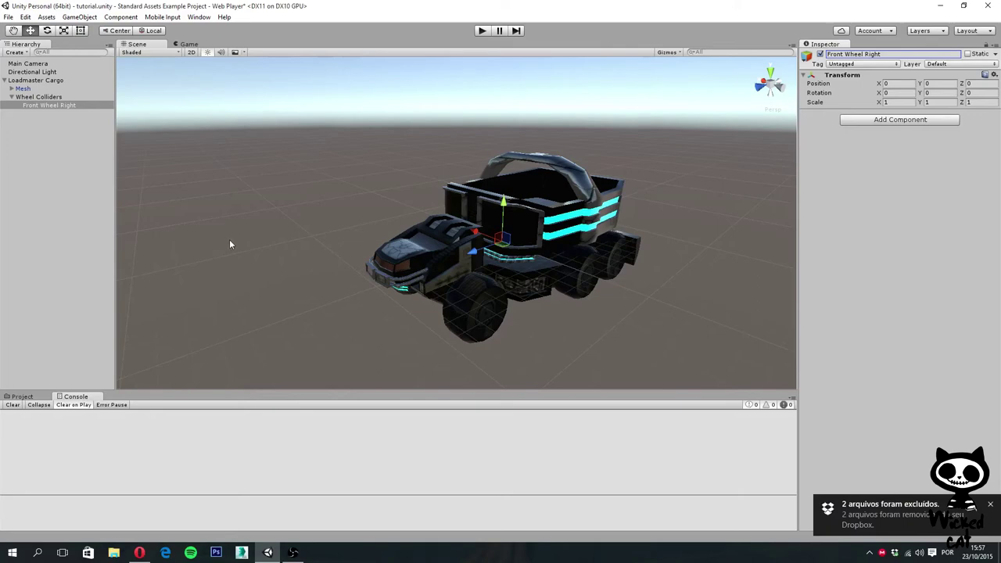
left_click(900, 122)
Add a Wheel Collider to Front Wheel Right and frame it in the Scene view.
left_click(894, 159)
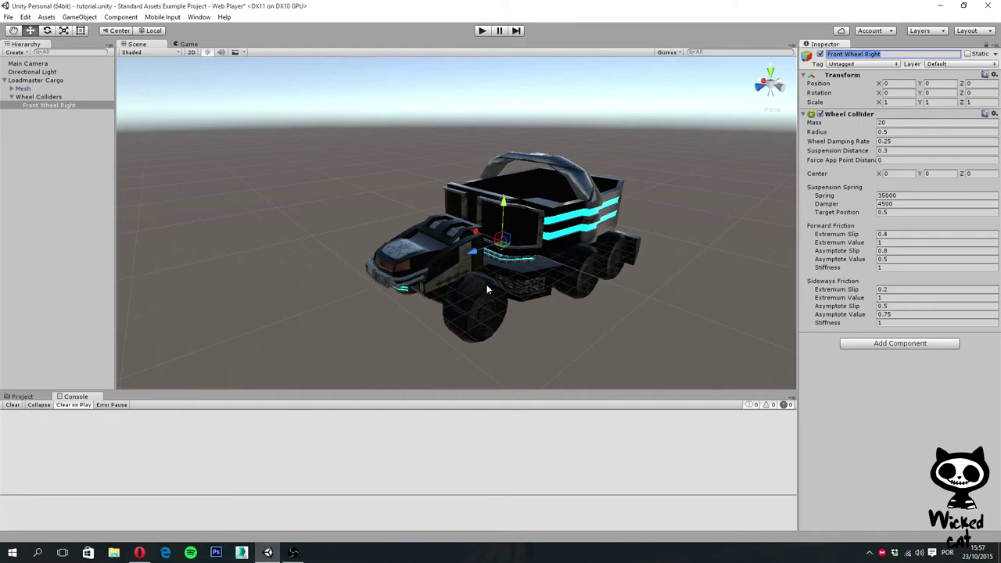
left_click_drag(525, 229, 571, 264, "alt")
key("f")
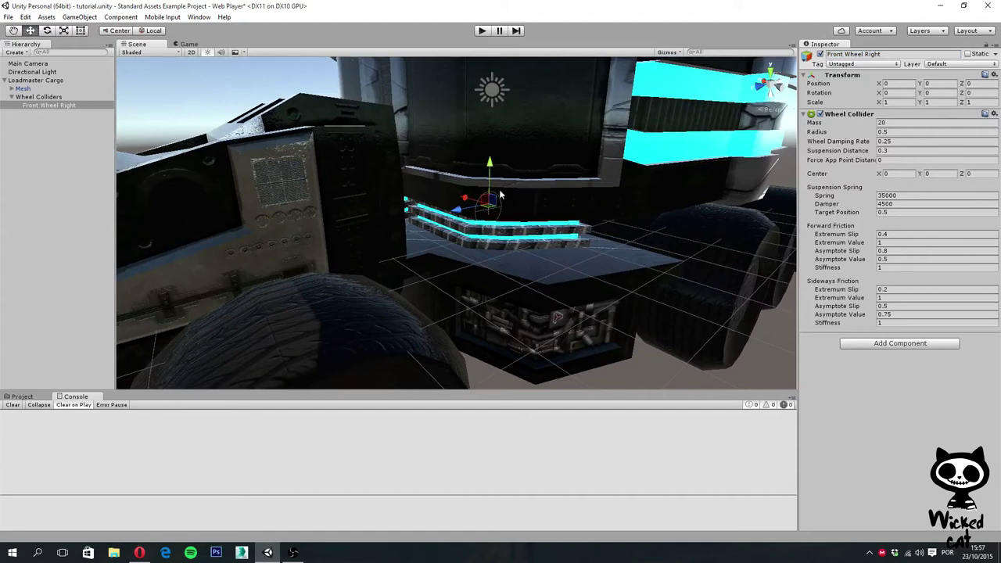
left_click(485, 202)
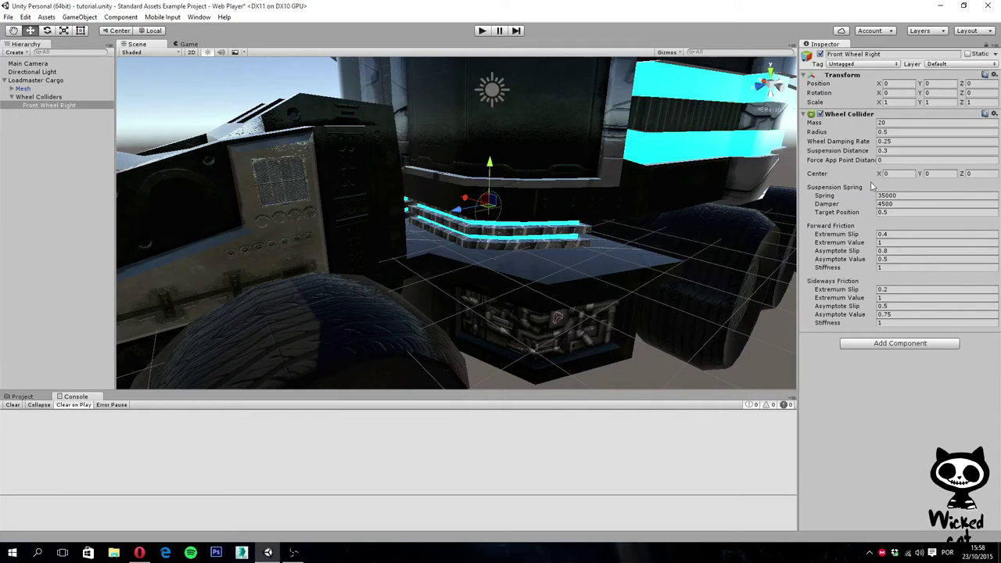
left_click(908, 122)
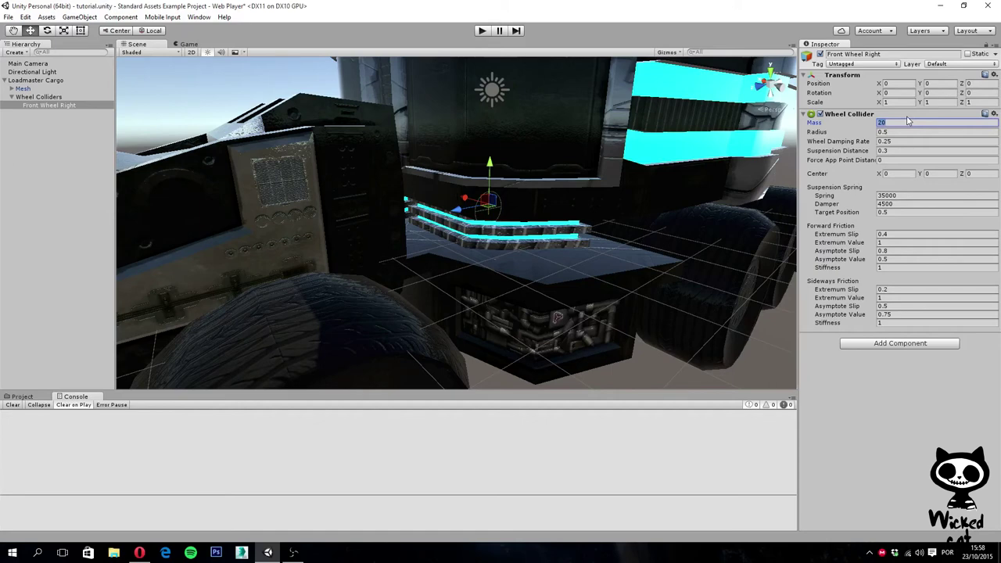
Raise the Wheel Collider Radius field from 0.5 to 2.17.
left_click(903, 132)
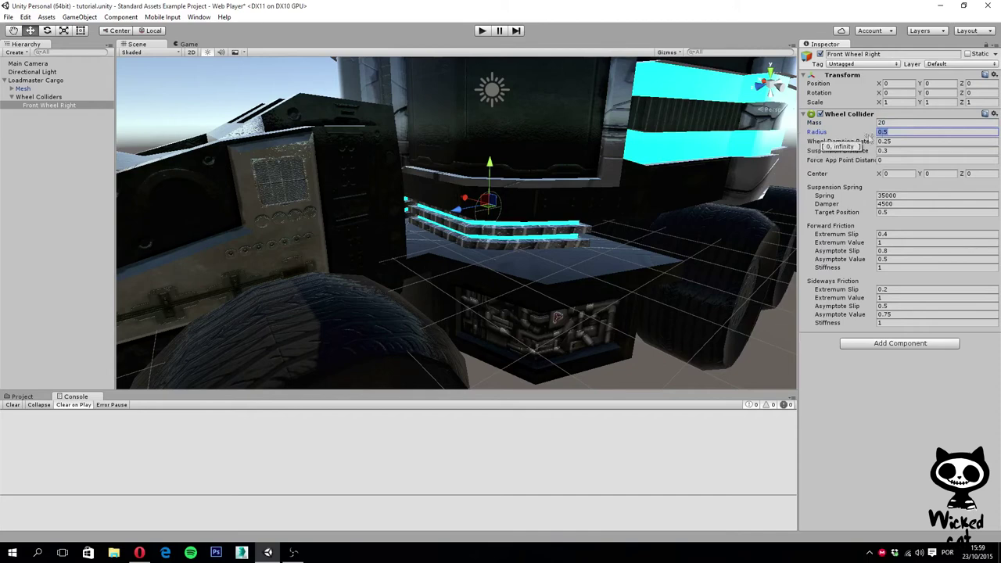
left_click_drag(872, 135, 903, 141)
left_click(906, 142)
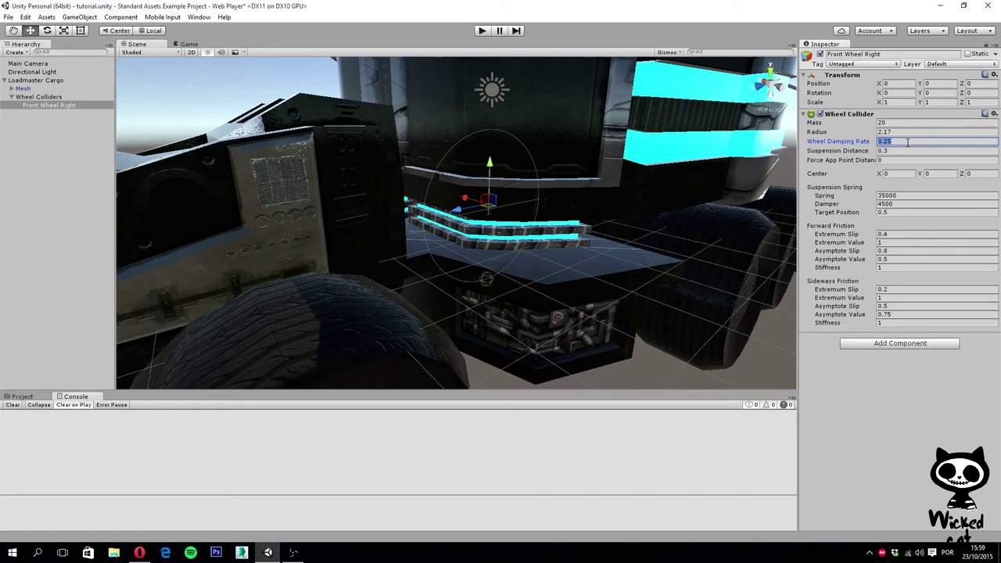
Step through the Wheel Collider fields to Center X and offset it sideways.
left_click(908, 150)
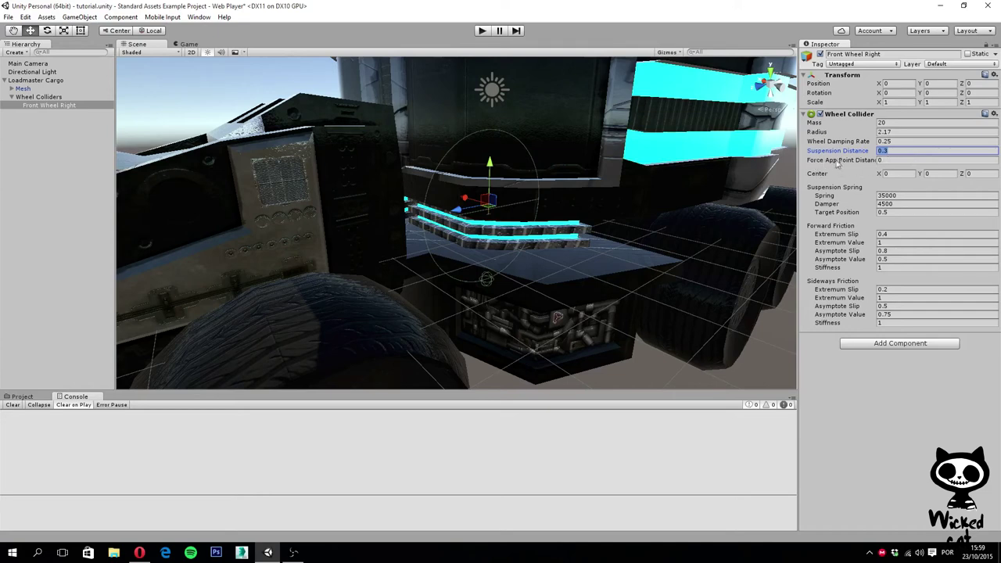
left_click(891, 160)
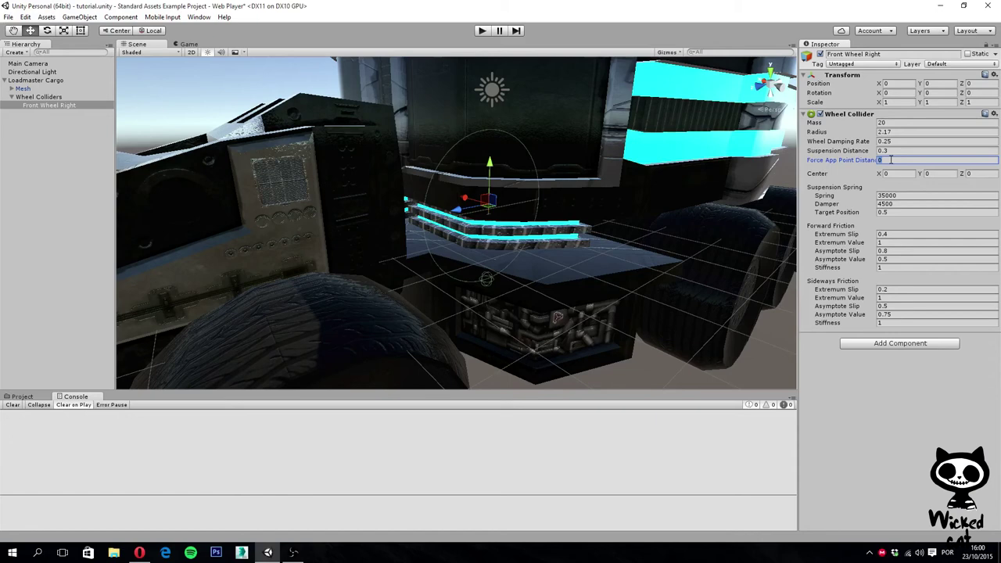
key("Tab")
left_click_drag(880, 173, 915, 182)
Set the Wheel Collider Center X to 0.
left_click(884, 174)
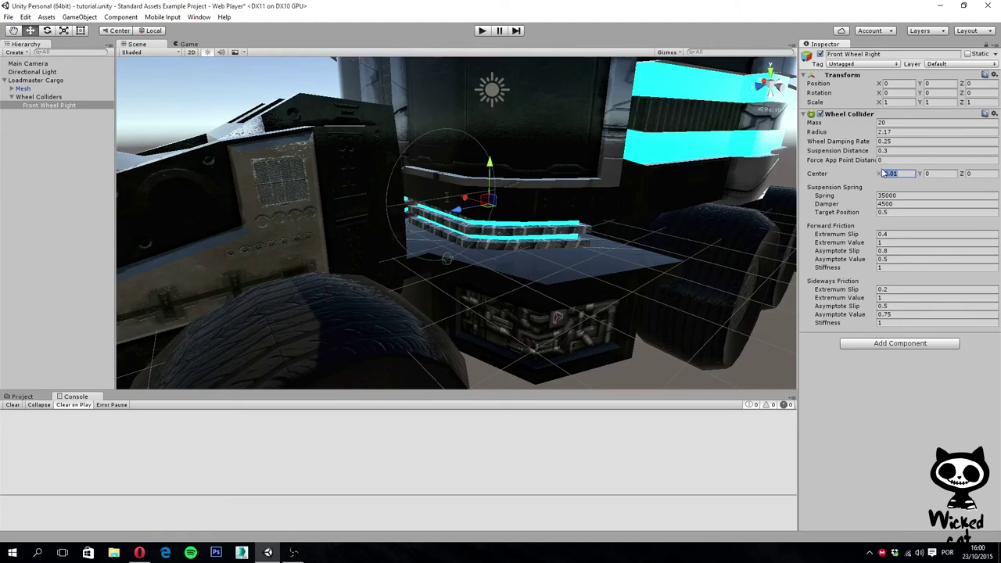
type("0")
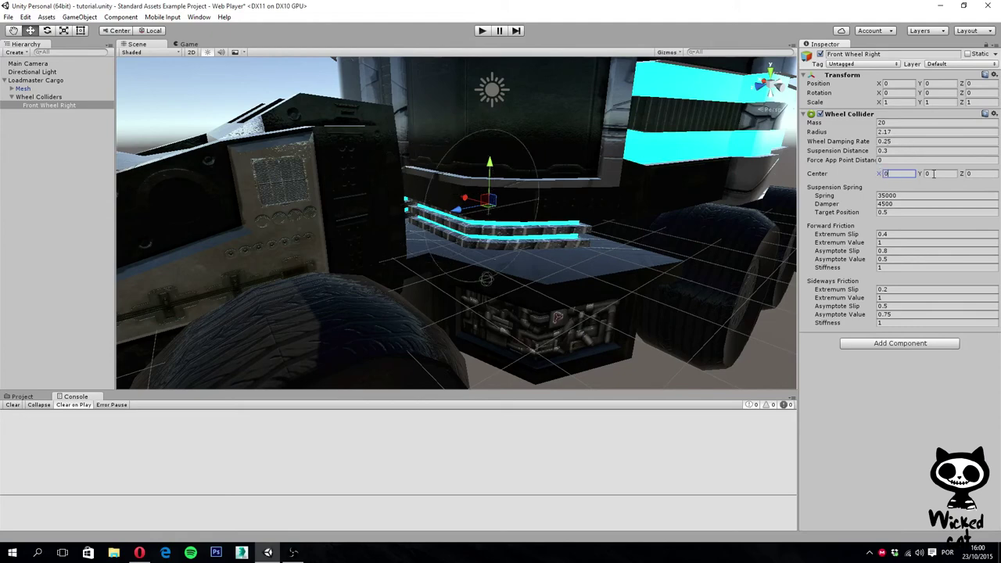
key("Tab")
key("Tab")
left_click(859, 173)
key("Return")
Reselect Front Wheel Right and review its collider Center and Position values.
left_click(36, 106)
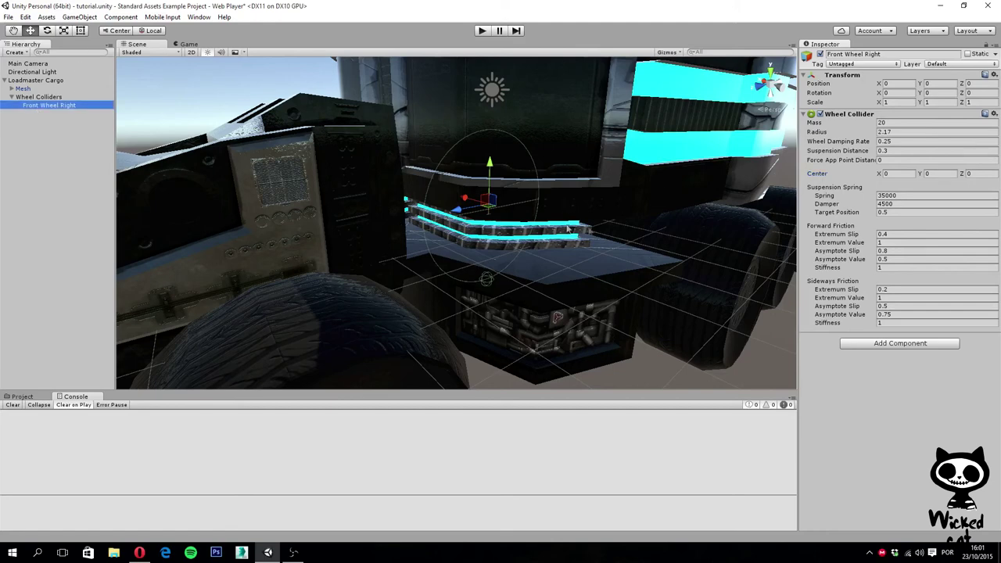
left_click(897, 174)
left_click(927, 173)
left_click(989, 174)
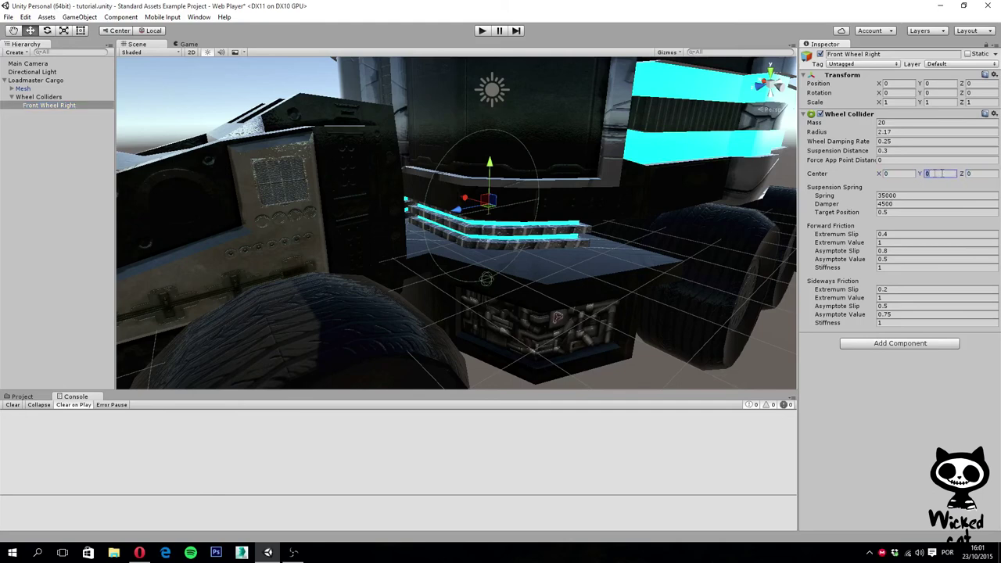
left_click(836, 175)
left_click(899, 84)
left_click(941, 84)
left_click(982, 84)
left_click(899, 84)
left_click(935, 84)
left_click(981, 84)
left_click(900, 84)
In front view, move the collider out to the truck's right side and down to wheel height.
left_click(761, 88)
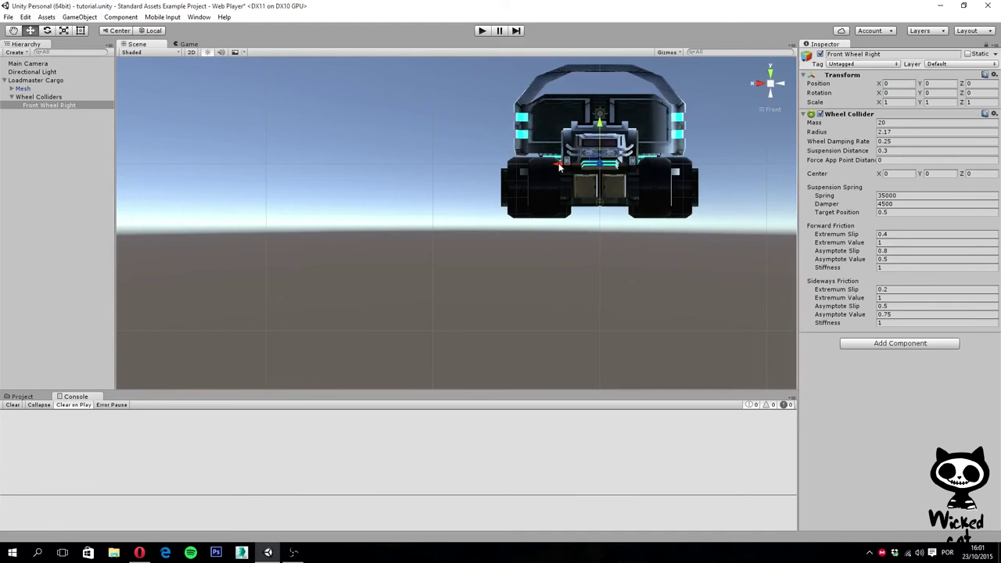
left_click_drag(558, 167, 504, 170)
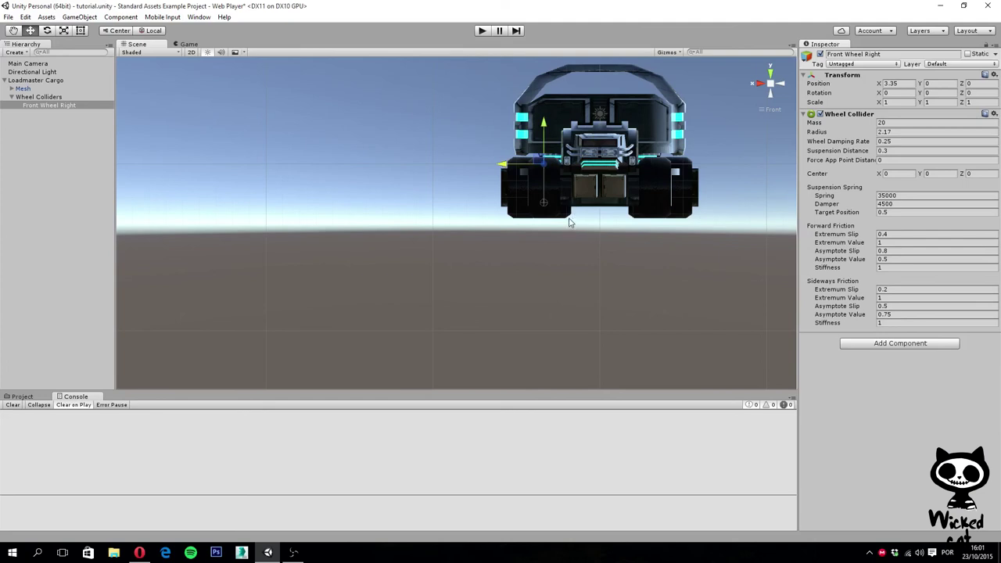
left_click_drag(571, 217, 664, 131, "alt")
left_click(770, 84)
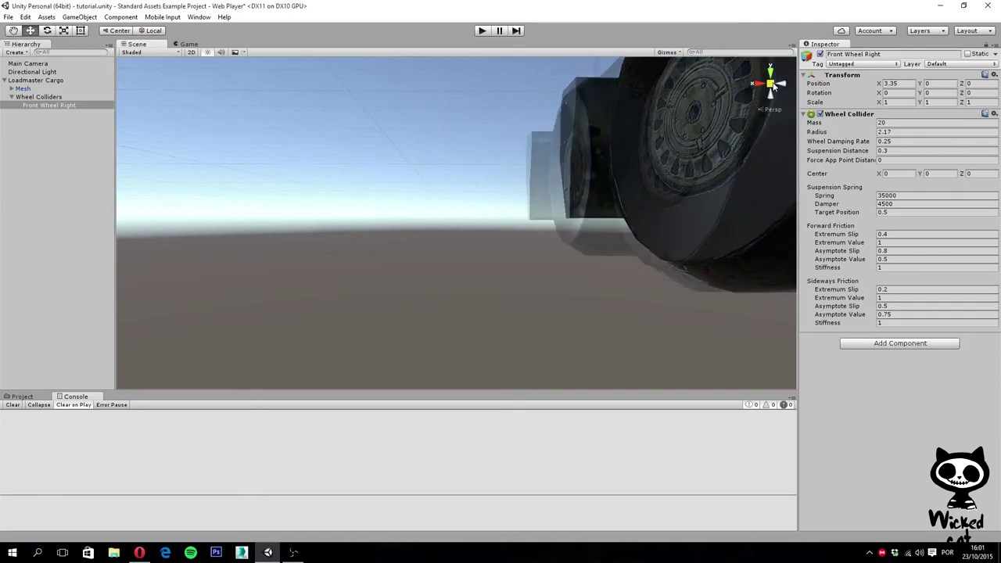
left_click_drag(721, 121, 620, 141, "alt")
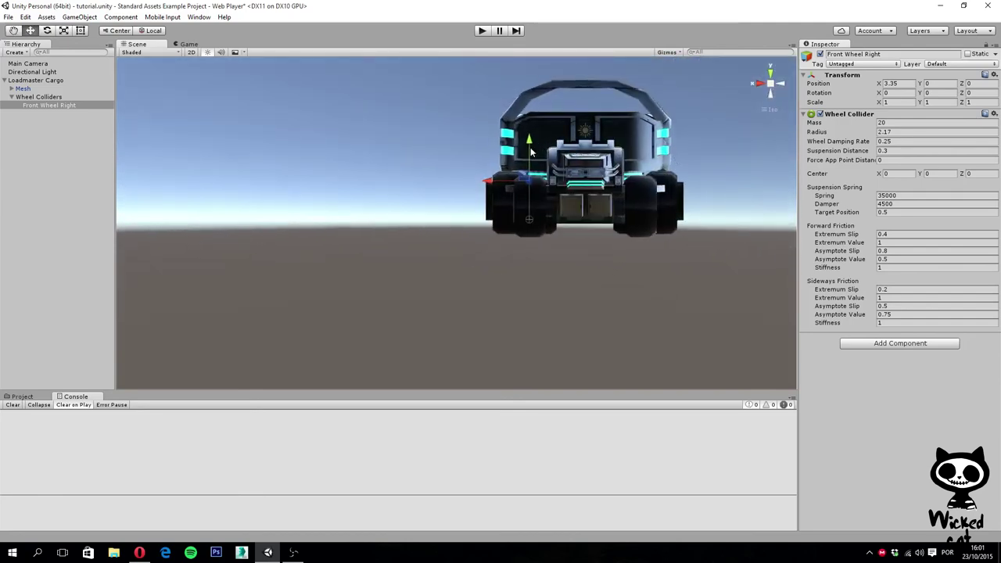
left_click_drag(529, 144, 534, 156)
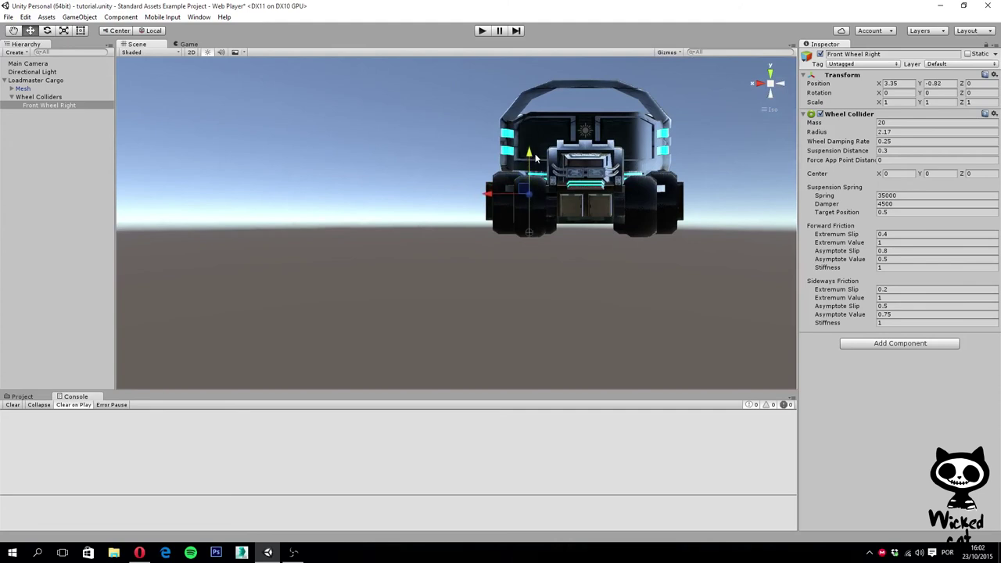
left_click(756, 88)
left_click_drag(699, 149, 687, 153, "alt")
Place the collider on the front wheel at 3.35, -1.34, 5.75 and shrink its radius to 1.84.
left_click(771, 84)
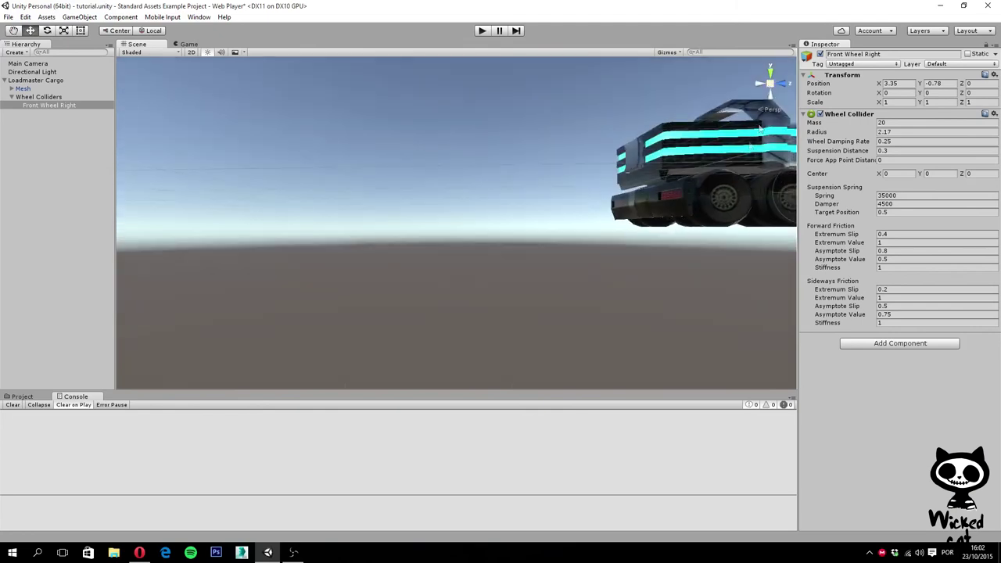
middle_click_drag(782, 160, 456, 161)
middle_click_drag(628, 147, 583, 146)
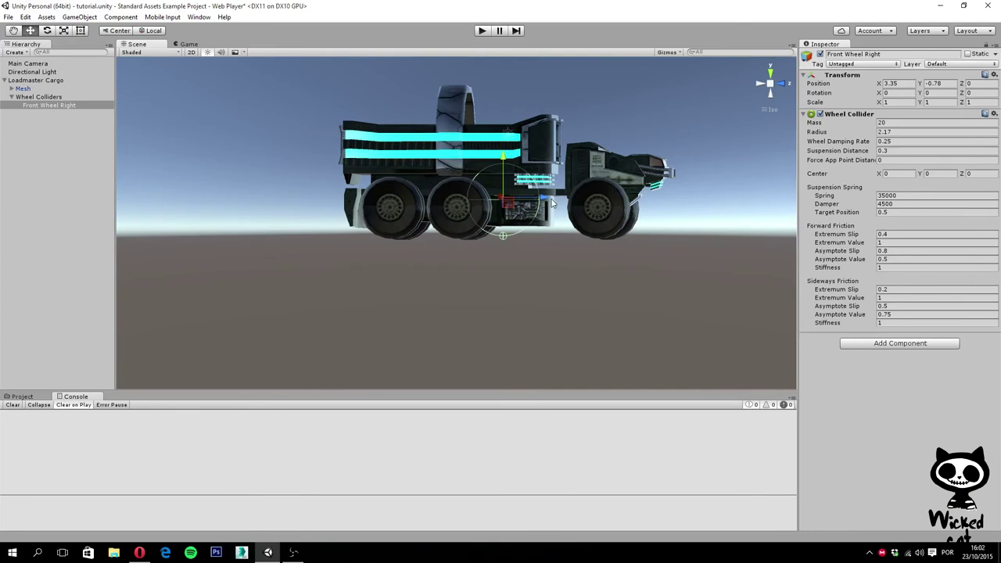
left_click_drag(552, 202, 637, 207)
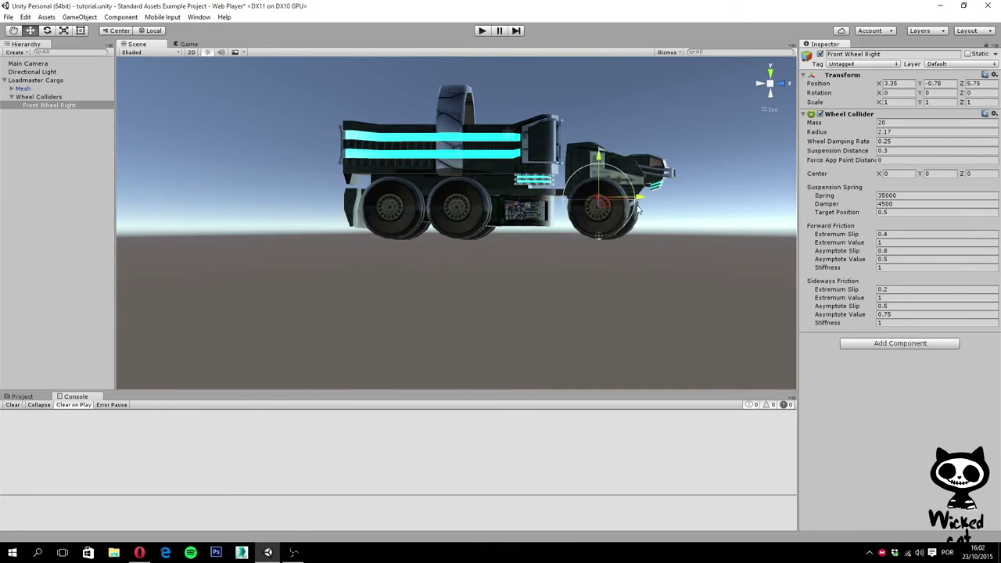
left_click_drag(598, 157, 598, 166)
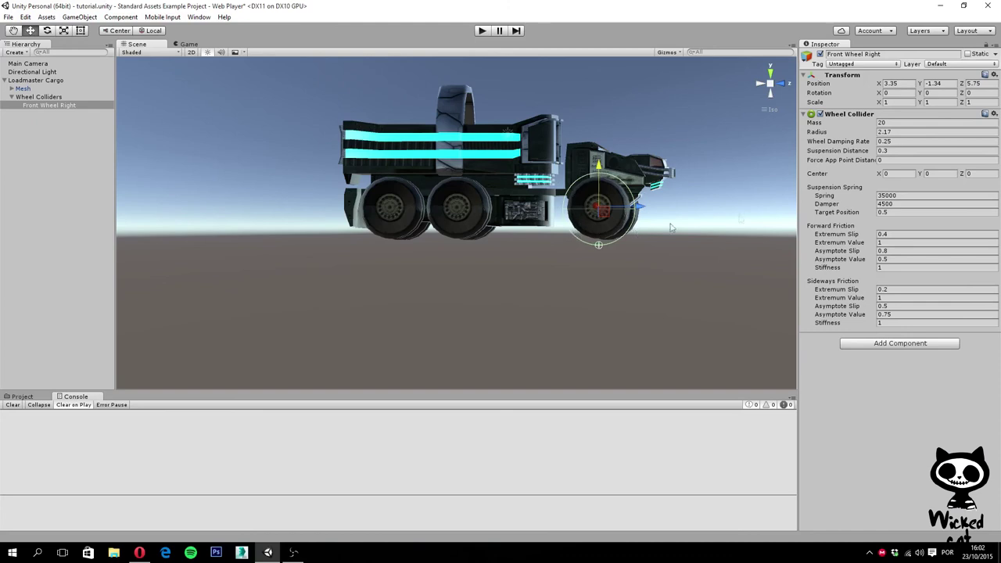
mouse_move(874, 134)
left_mouse_down()
mouse_move(862, 133)
mouse_move(873, 132)
left_mouse_up()
left_click(899, 130)
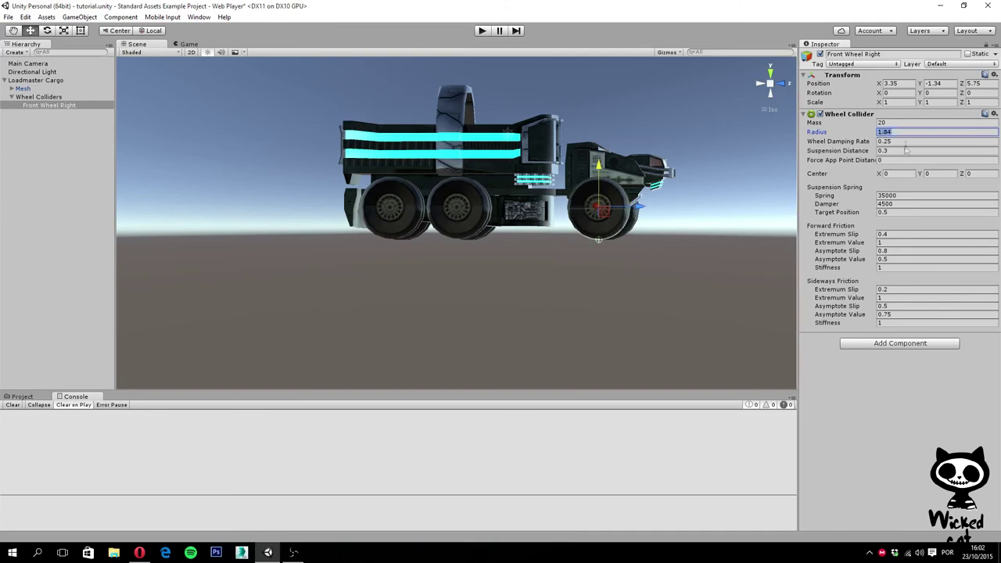
Set the collider radius to 1.8 and nudge its Z position to 5.69.
type("1.8")
left_click(630, 208)
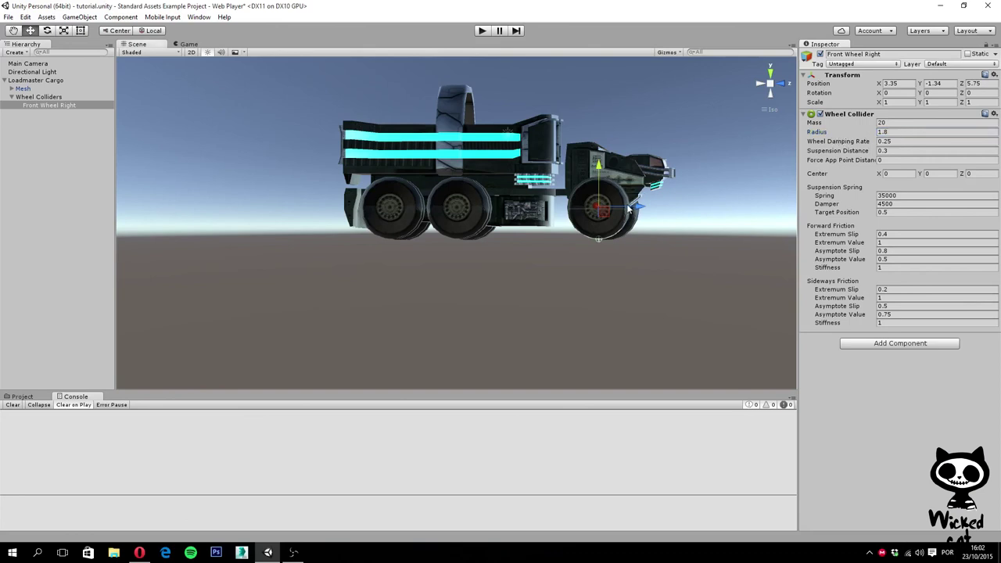
left_click(627, 208)
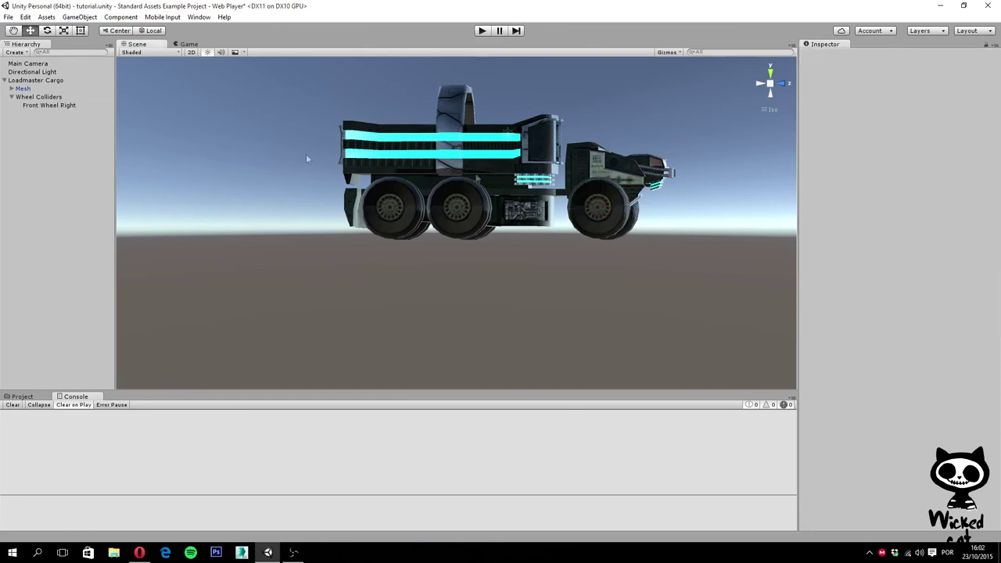
left_click(37, 106)
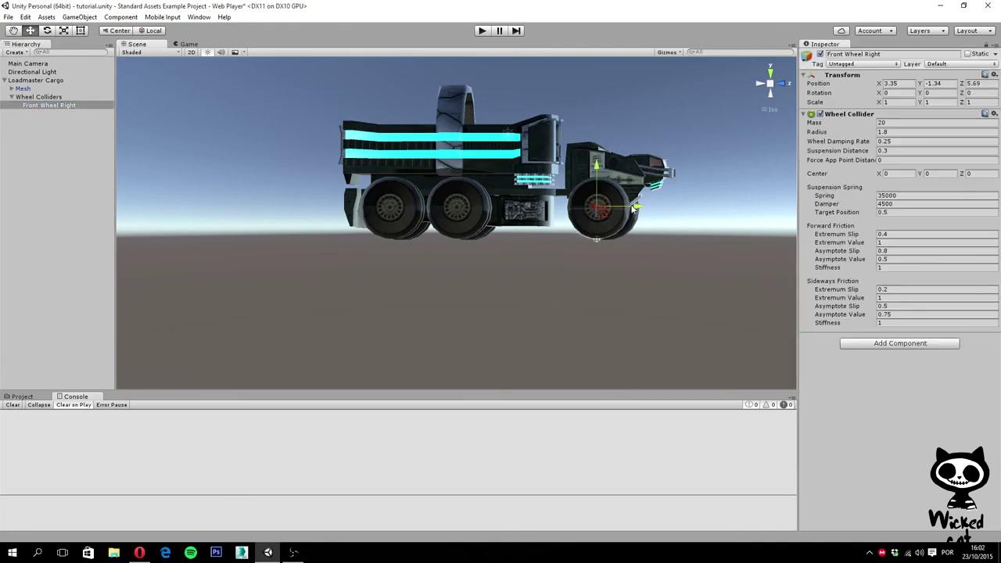
left_click_drag(635, 208, 635, 208)
left_click(784, 85)
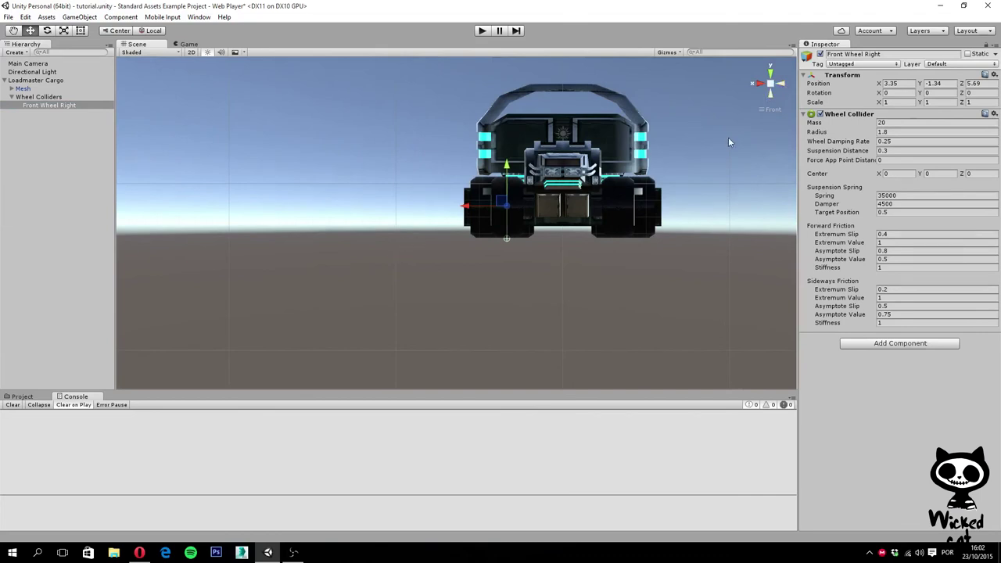
left_click(919, 124)
double_click(911, 123)
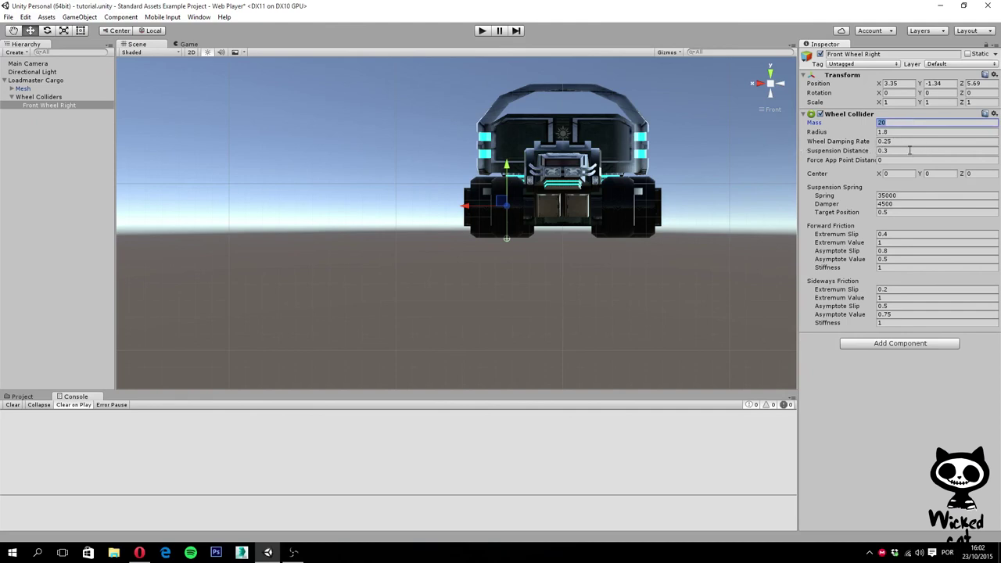
left_click(910, 141)
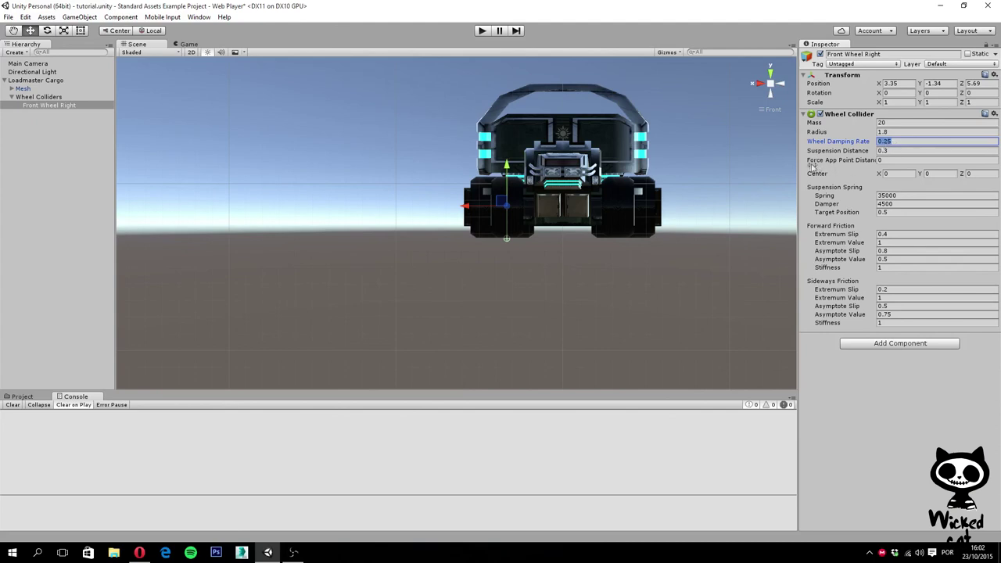
left_click(902, 162)
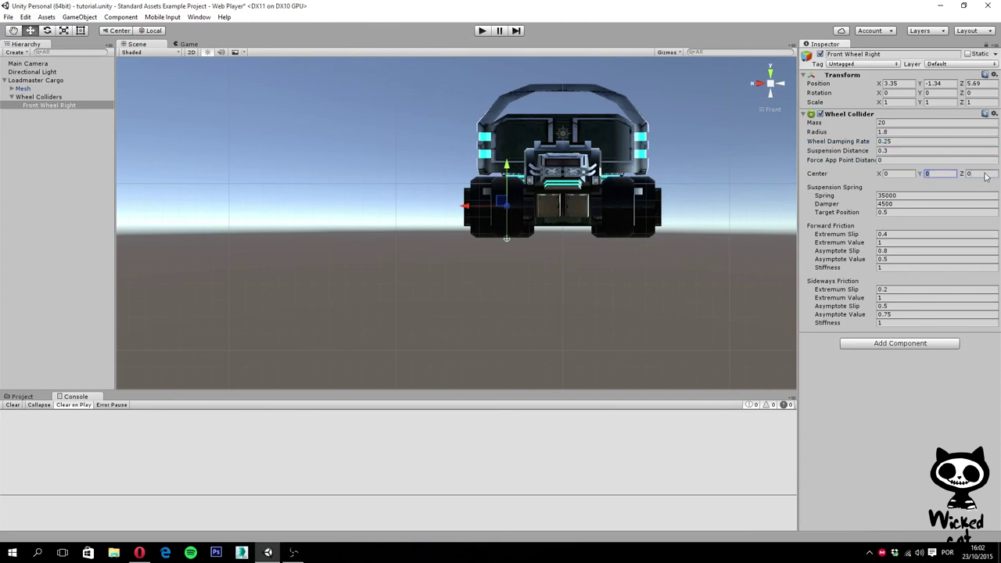
key("Tab")
key("Tab")
key("Tab")
left_click(916, 160)
left_click(900, 173)
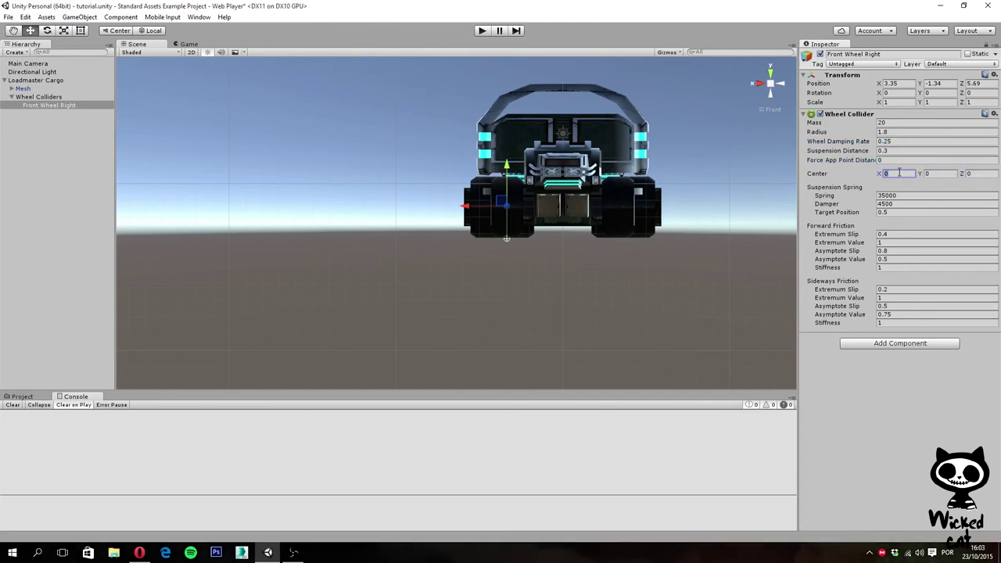